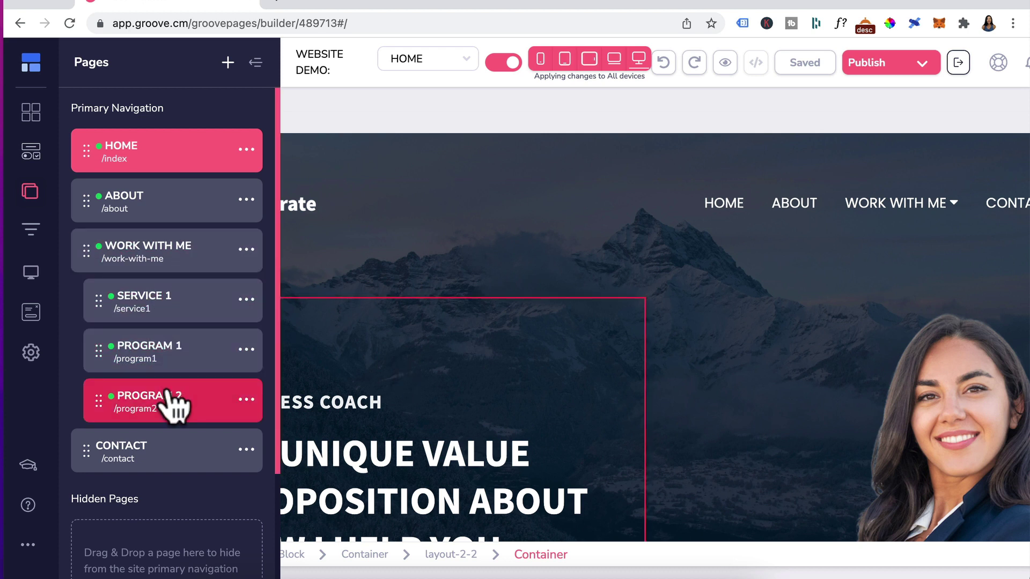
Move the SERVICE 1, PROGRAM 1 and PROGRAM 2 pages out of the primary navigation into Hidden Pages.
{"action": "scroll", "coordinate": [168, 395], "scroll_direction": "down", "scroll_amount": 2}
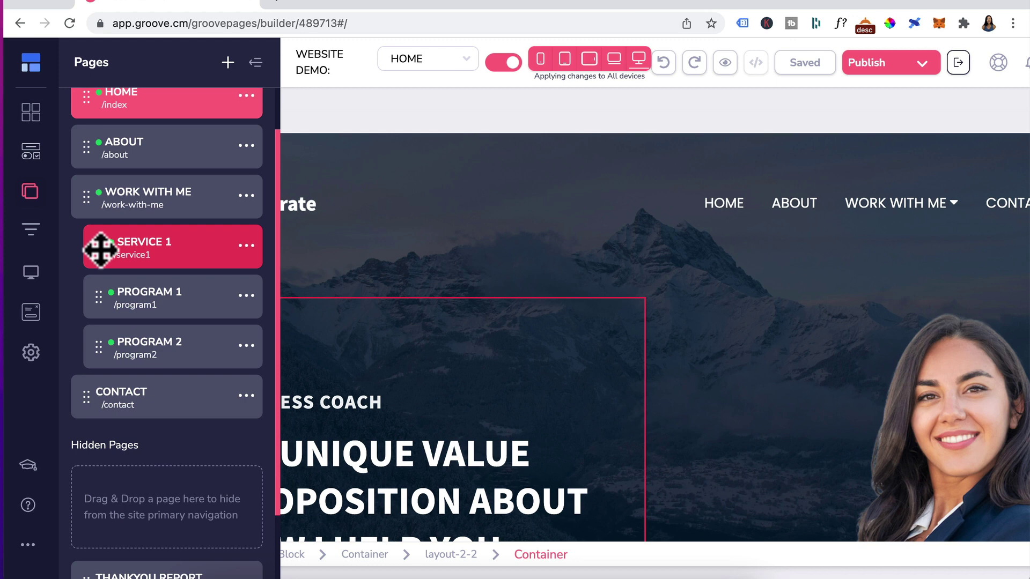
{"action": "left_click_drag", "start_coordinate": [101, 250], "coordinate": [91, 571]}
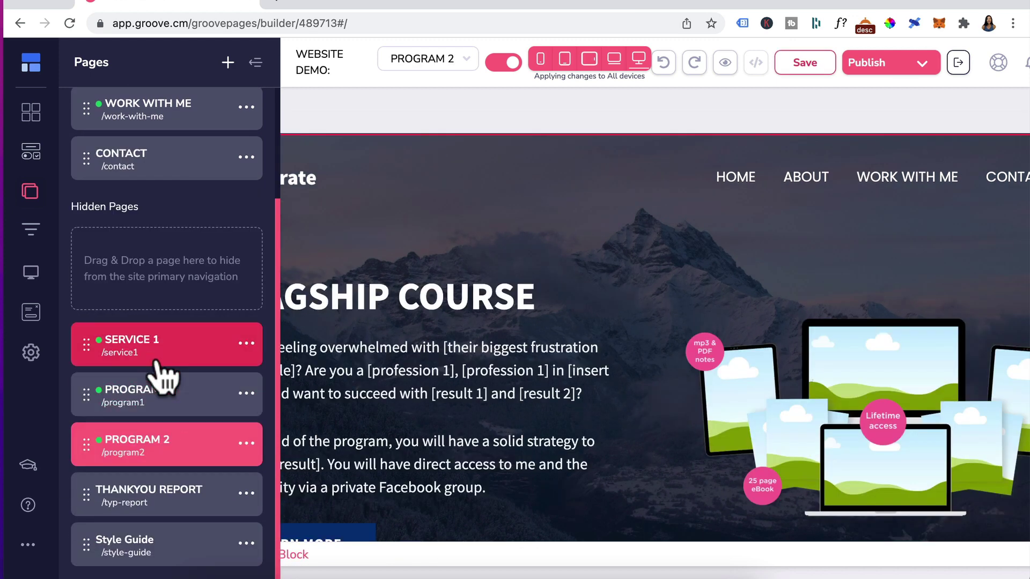
Open the megamenu editor for the WORK WITH ME page.
{"action": "scroll", "coordinate": [155, 383], "scroll_direction": "up", "scroll_amount": 3}
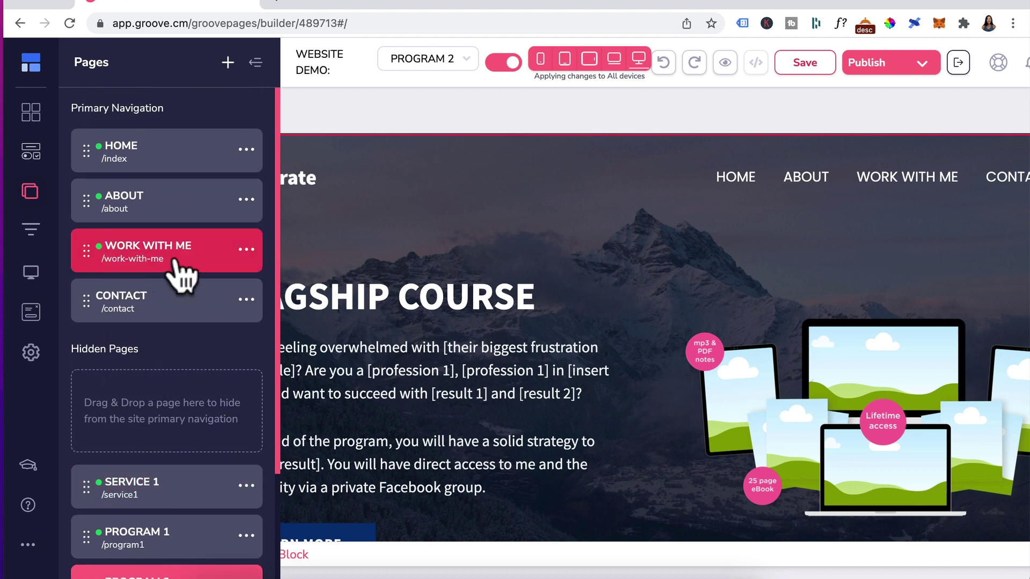
{"action": "left_click", "coordinate": [247, 250]}
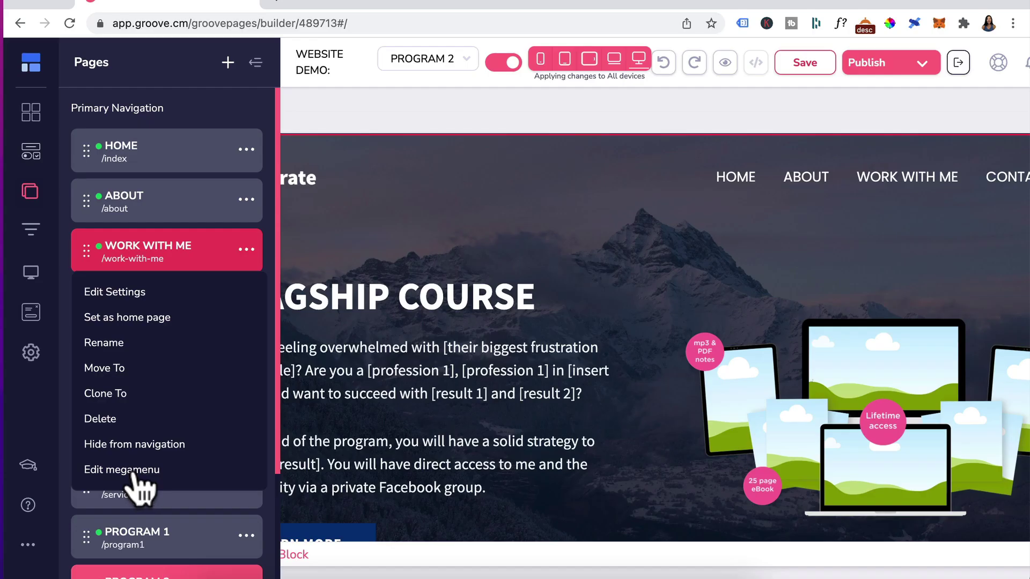
{"action": "left_click", "coordinate": [141, 471]}
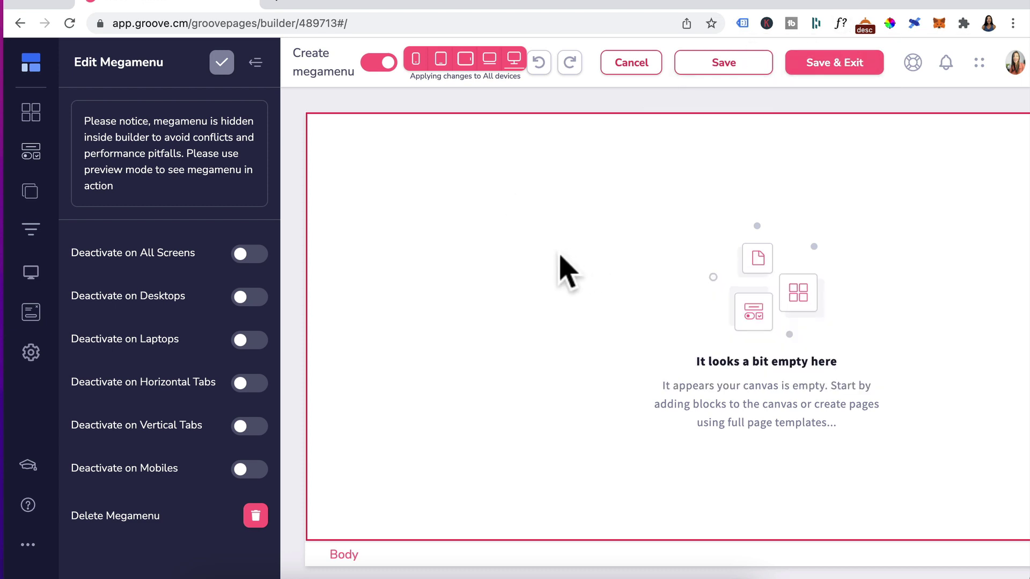
Show the block library with the blocks type set to Megamenus.
{"action": "left_click", "coordinate": [32, 113]}
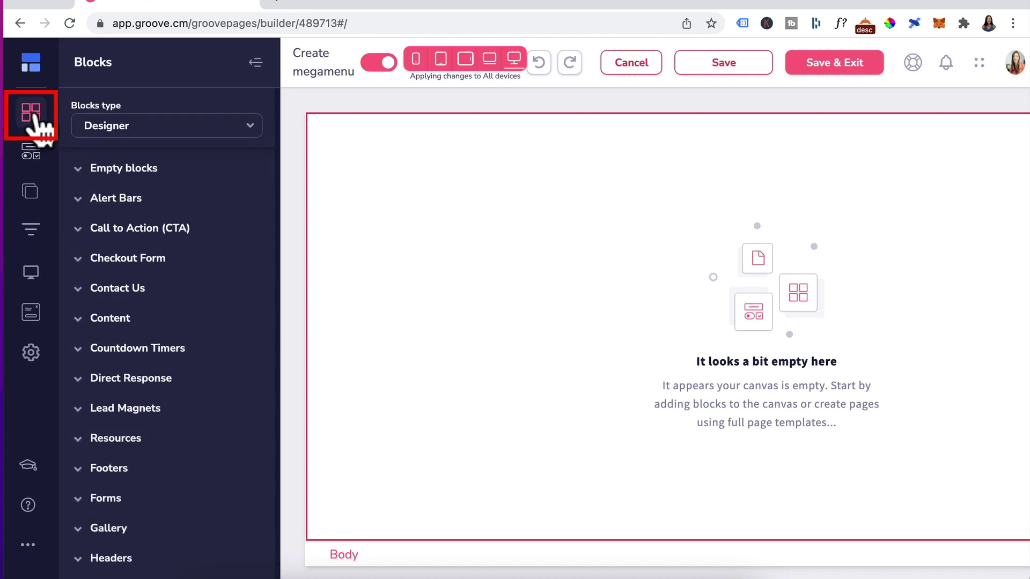
{"action": "left_click", "coordinate": [185, 129]}
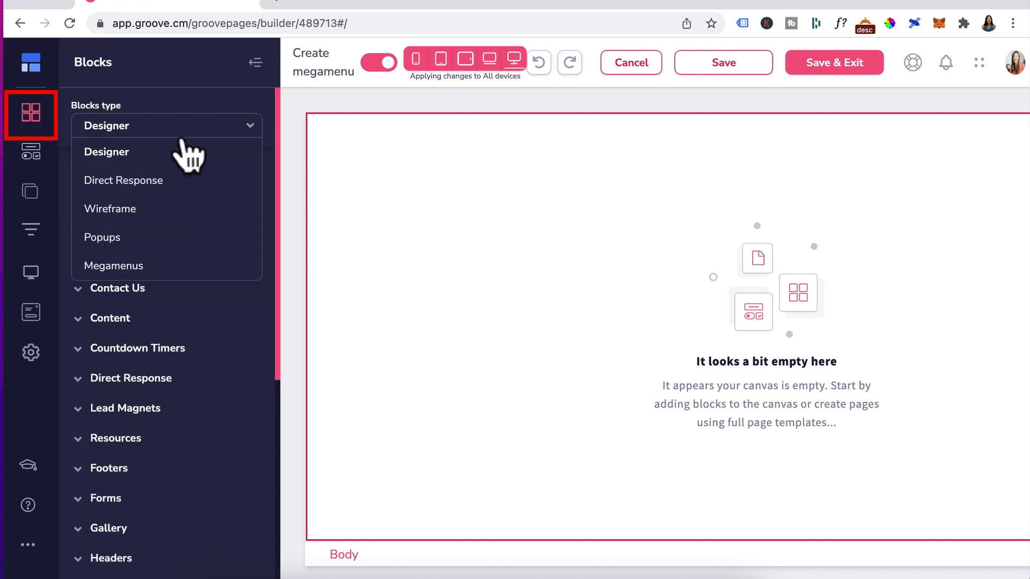
{"action": "left_click", "coordinate": [109, 266]}
Browse the megamenu block designs under Icons, Images, Newsletters form and Wireframe.
{"action": "left_click", "coordinate": [84, 172]}
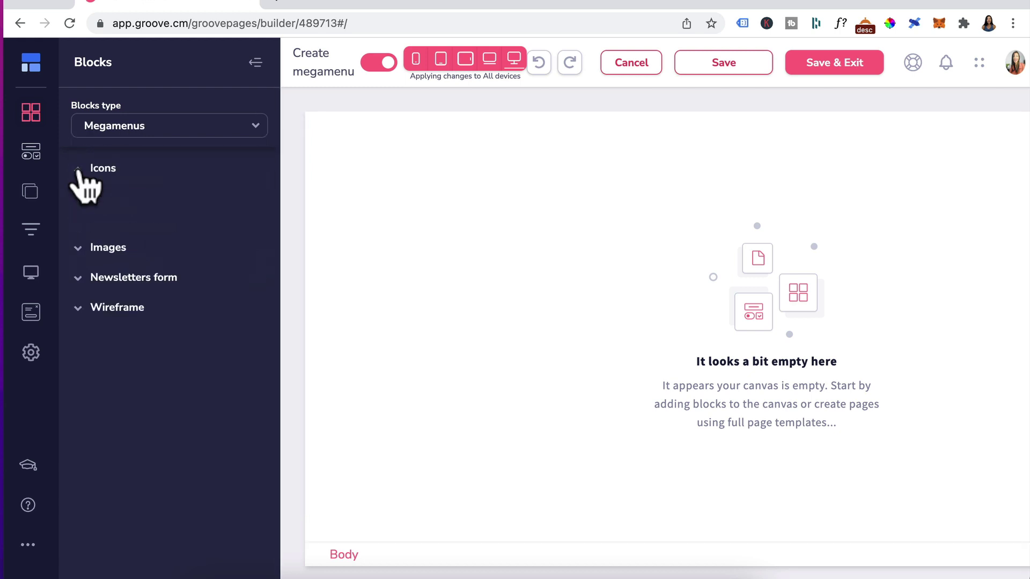
{"action": "scroll", "coordinate": [103, 327], "scroll_direction": "down", "scroll_amount": 5}
{"action": "scroll", "coordinate": [108, 336], "scroll_direction": "up", "scroll_amount": 3}
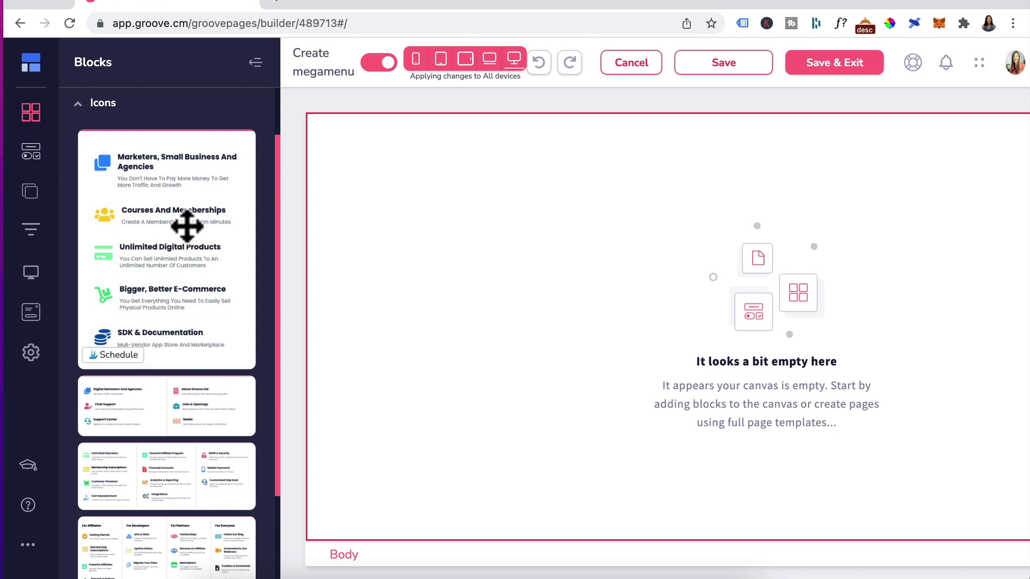
{"action": "scroll", "coordinate": [188, 342], "scroll_direction": "down", "scroll_amount": 3}
{"action": "left_click", "coordinate": [83, 510]}
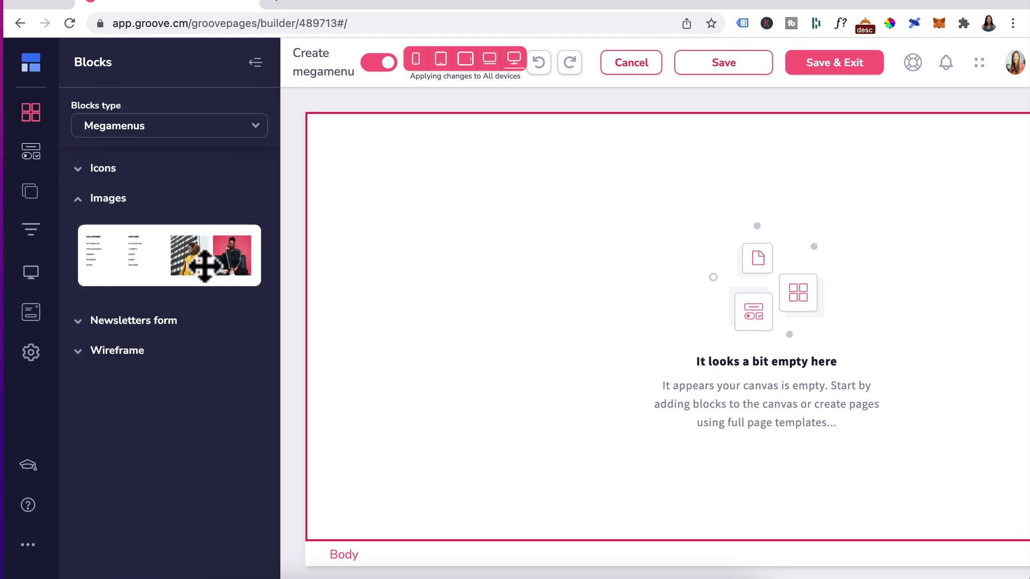
{"action": "left_click", "coordinate": [99, 320]}
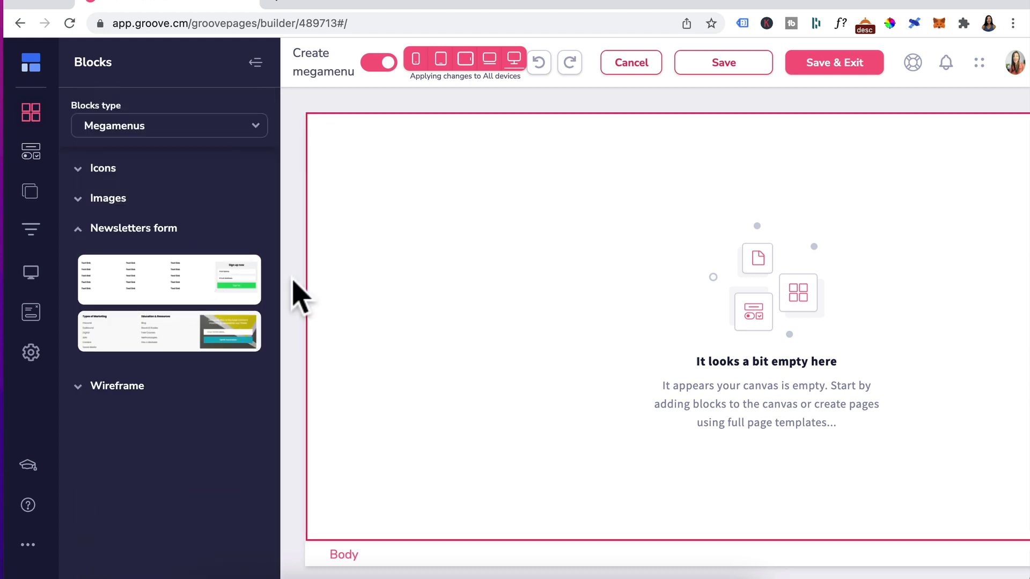
{"action": "left_click", "coordinate": [129, 388]}
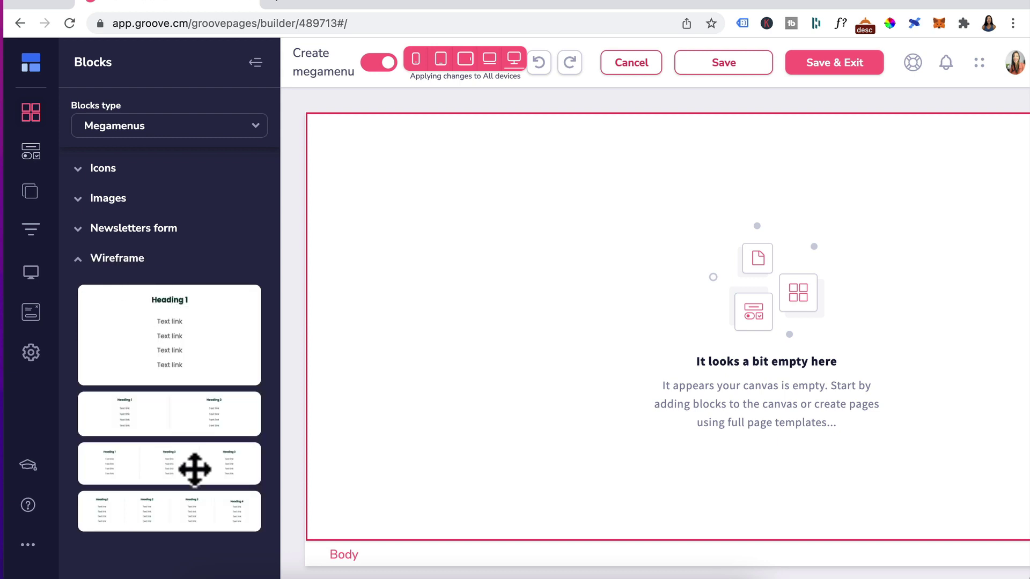
Add the two-column Icons megamenu block to the empty canvas and collapse the block library.
{"action": "left_click", "coordinate": [105, 170]}
{"action": "scroll", "coordinate": [137, 373], "scroll_direction": "down", "scroll_amount": 2}
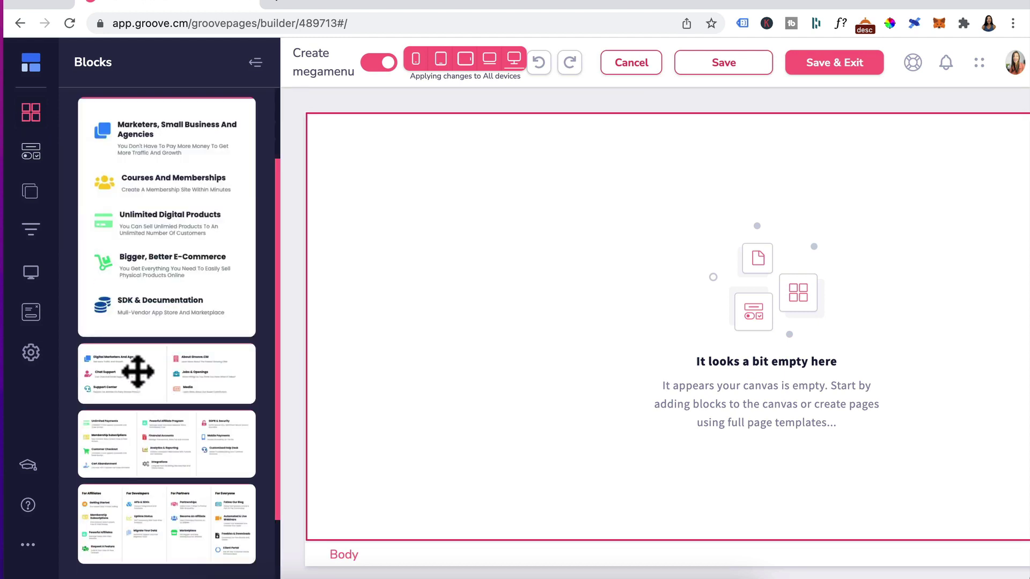
{"action": "left_click_drag", "start_coordinate": [138, 371], "coordinate": [413, 235]}
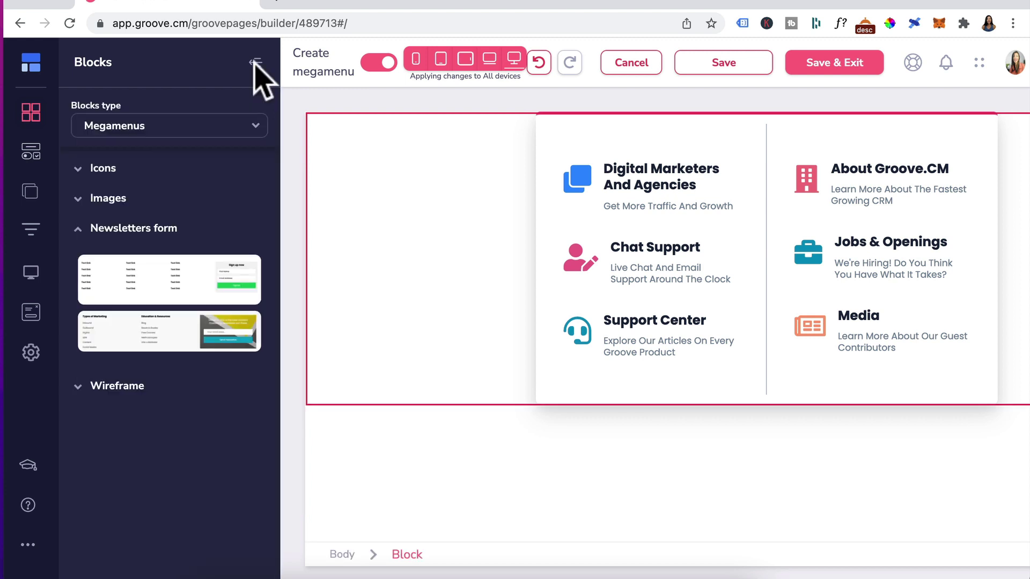
{"action": "left_click", "coordinate": [255, 62]}
Replace the icon beside "Digital Marketers And Agencies" with fab fa-servicestack and apply the update.
{"action": "left_click", "coordinate": [345, 343]}
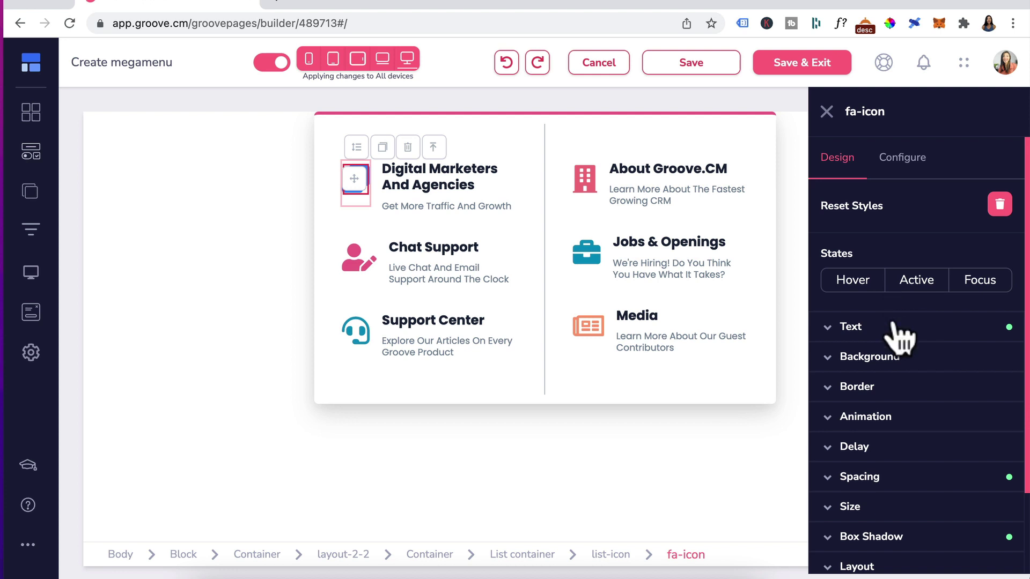
{"action": "left_click", "coordinate": [902, 158]}
{"action": "left_click", "coordinate": [884, 324]}
{"action": "key", "text": "BackSpace"}
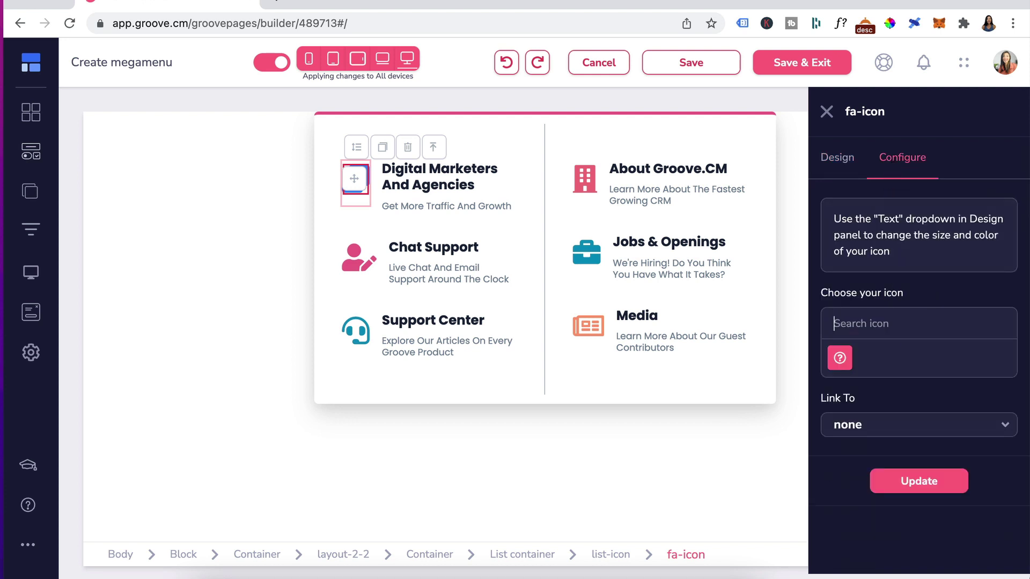
{"action": "type", "text": "servic"}
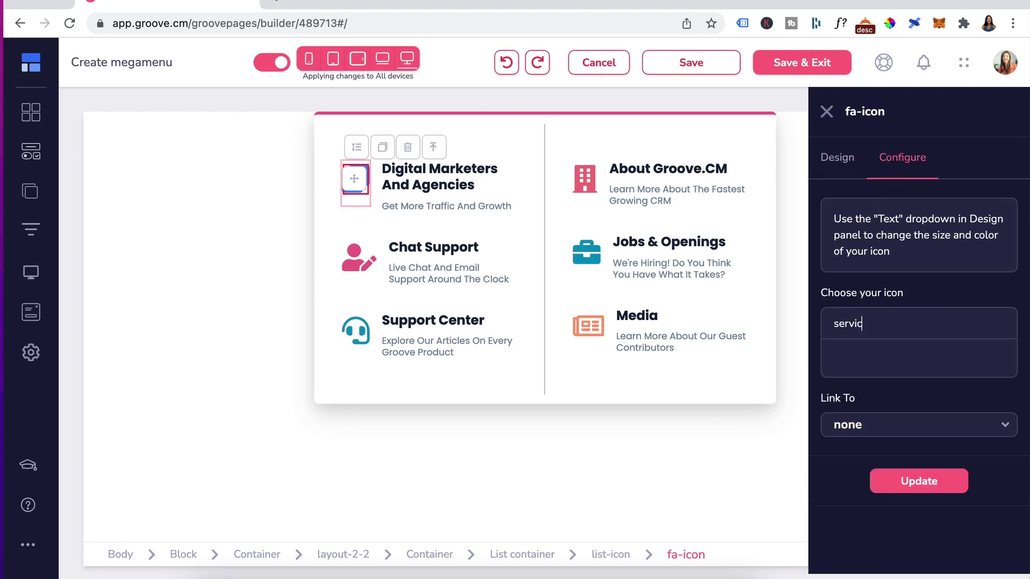
{"action": "type", "text": "e"}
{"action": "left_click", "coordinate": [837, 357]}
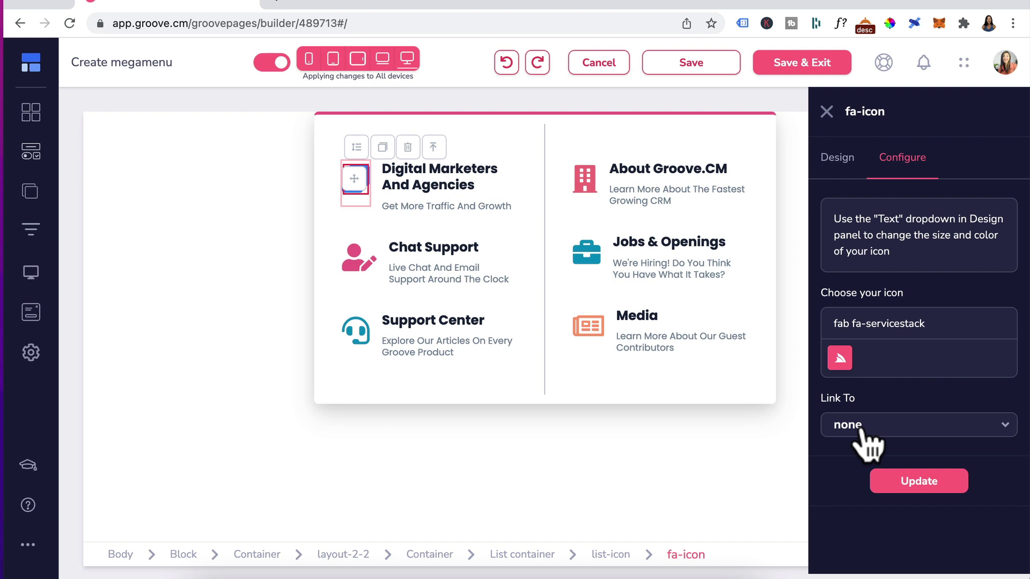
{"action": "left_click", "coordinate": [907, 485]}
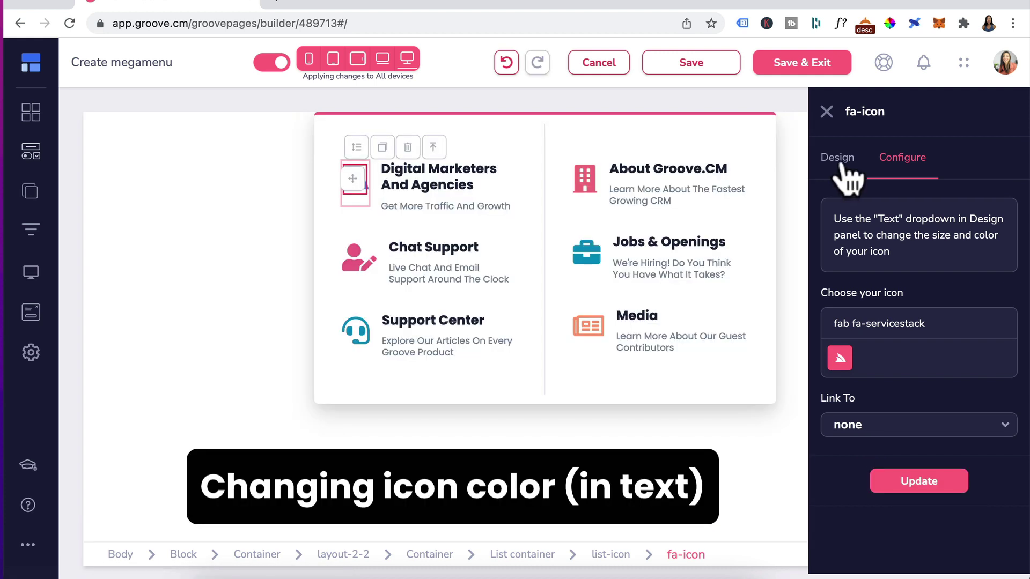
Change the servicestack icon's text color to purple #943CA3.
{"action": "left_click", "coordinate": [844, 164]}
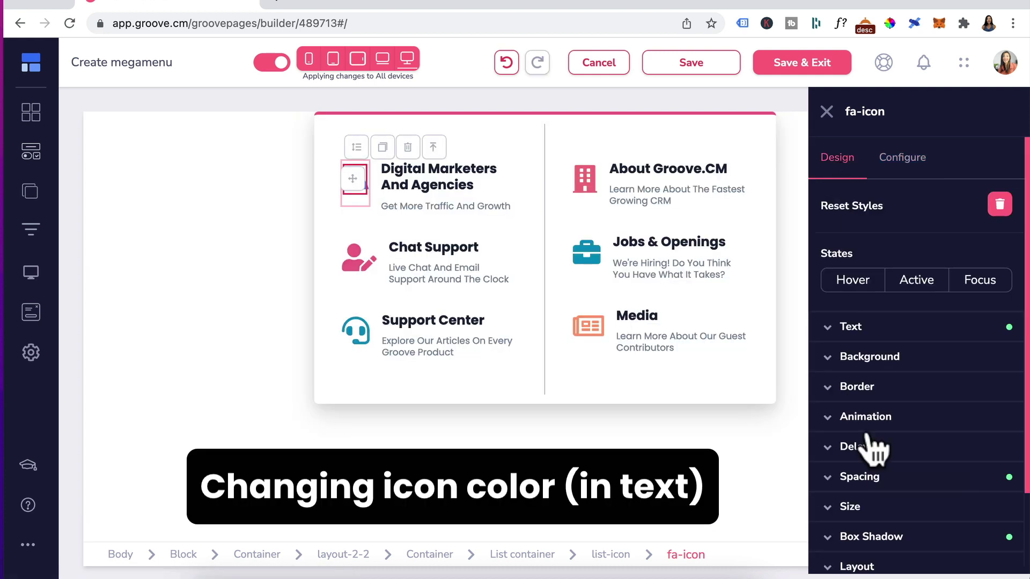
{"action": "left_click", "coordinate": [895, 330]}
{"action": "scroll", "coordinate": [961, 483], "scroll_direction": "down", "scroll_amount": 4}
{"action": "left_click", "coordinate": [969, 250]}
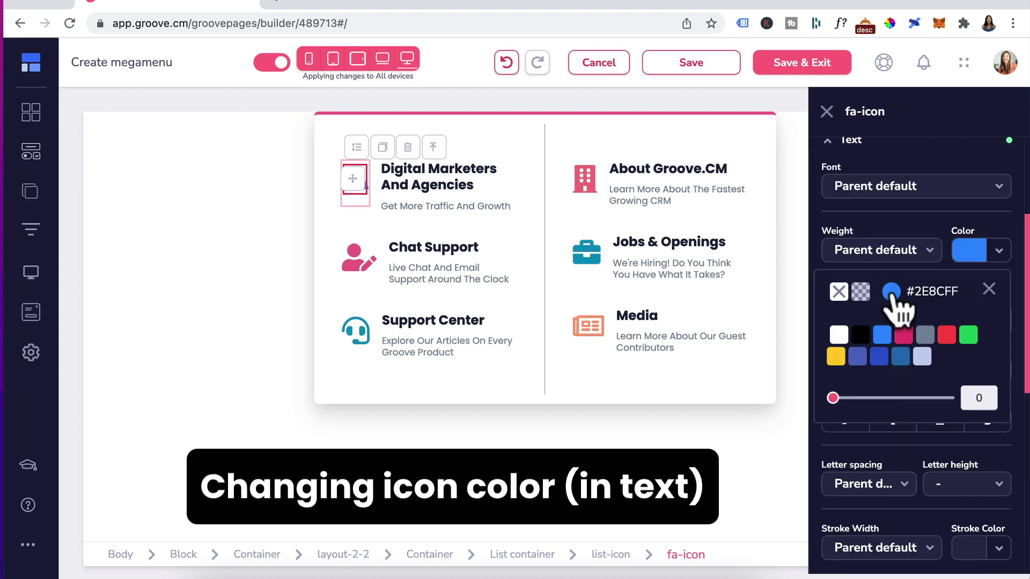
{"action": "left_click", "coordinate": [891, 291]}
{"action": "left_click", "coordinate": [936, 372]}
{"action": "left_click", "coordinate": [938, 463]}
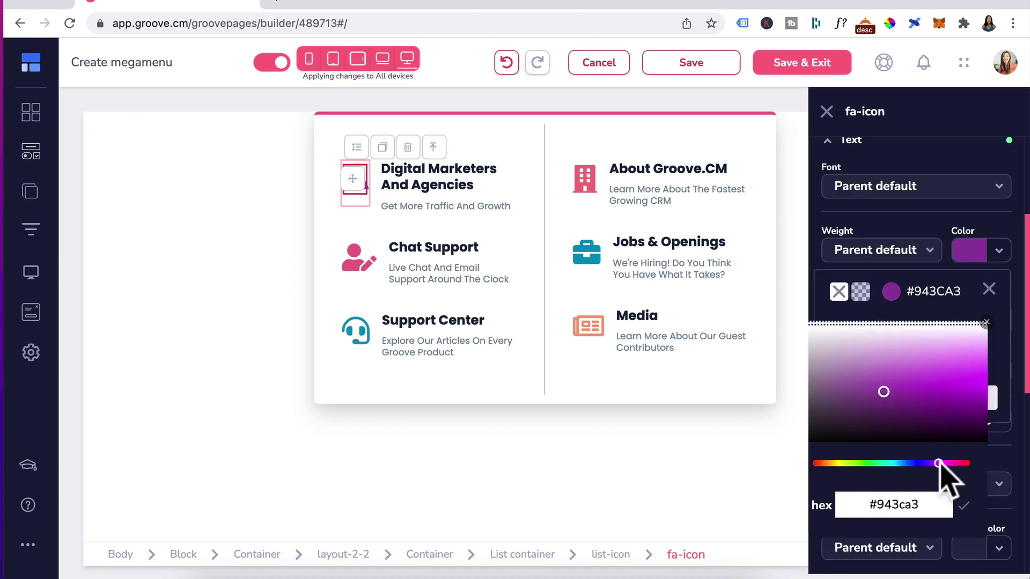
{"action": "left_click", "coordinate": [987, 322]}
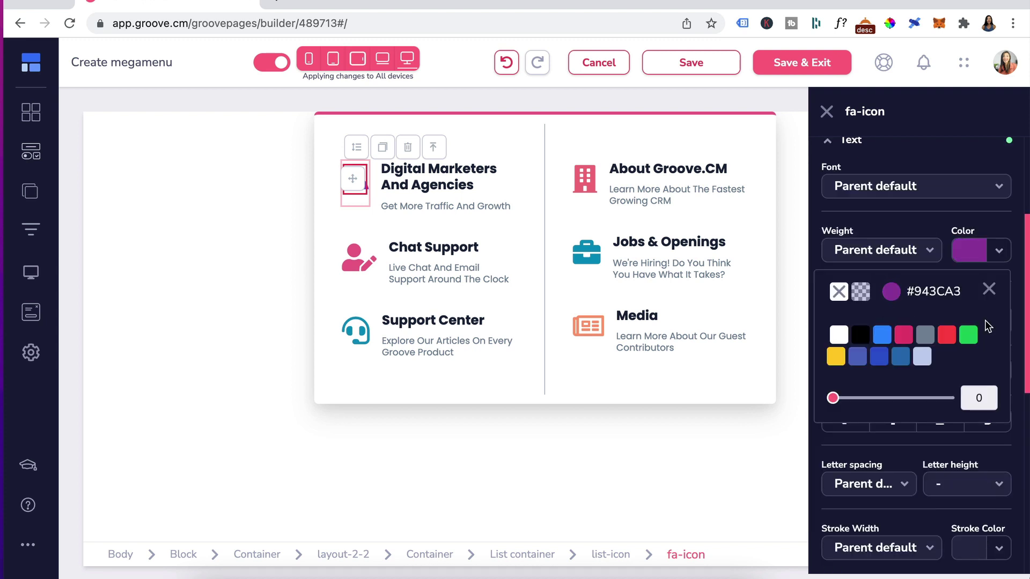
Change the main label of the "Digital Marketers And Agencies" heading to "Services 1".
{"action": "left_click", "coordinate": [459, 196]}
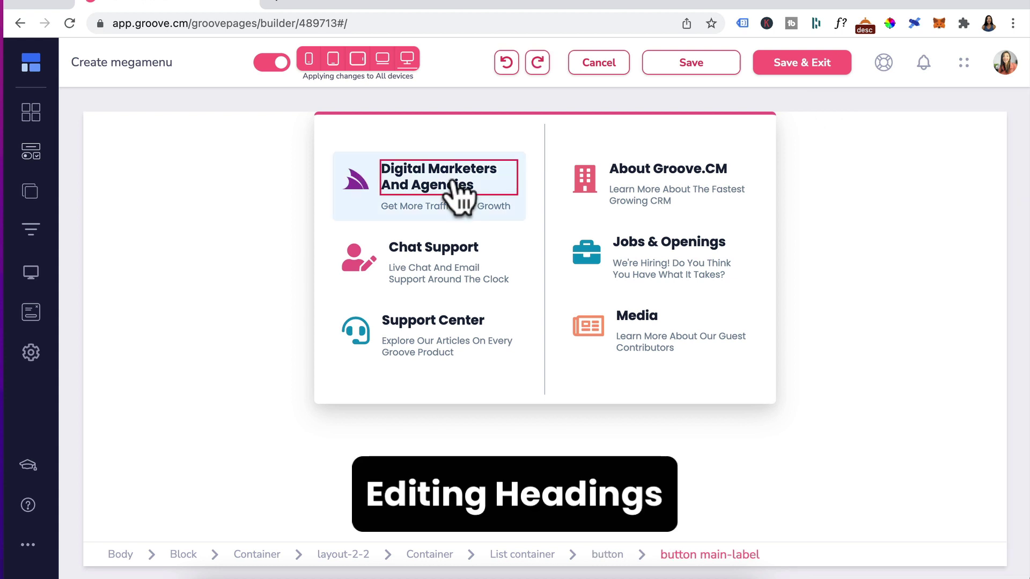
{"action": "left_click", "coordinate": [459, 195]}
{"action": "left_click", "coordinate": [902, 158]}
{"action": "triple_click", "coordinate": [960, 235]}
{"action": "type", "text": "Services 1"}
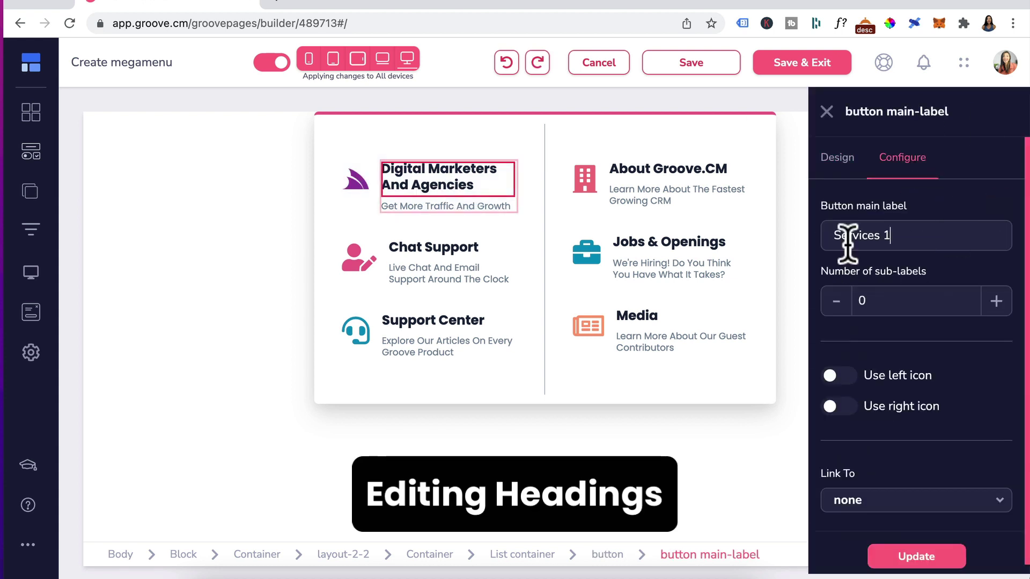
Link the heading's label to the SERVICE 1 page and apply the update.
{"action": "scroll", "coordinate": [875, 442], "scroll_direction": "down", "scroll_amount": 1}
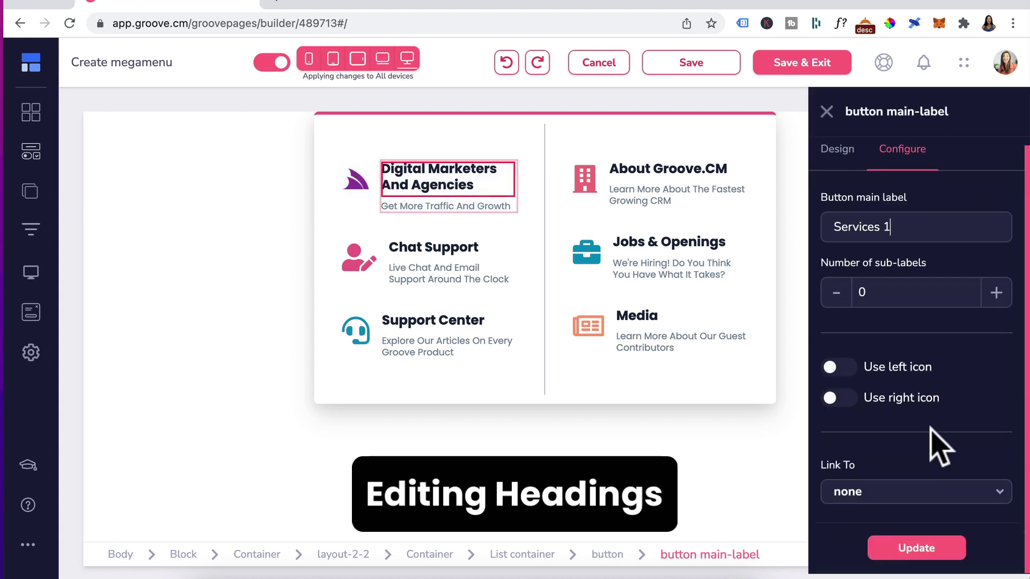
{"action": "left_click", "coordinate": [876, 495]}
{"action": "left_click", "coordinate": [867, 455]}
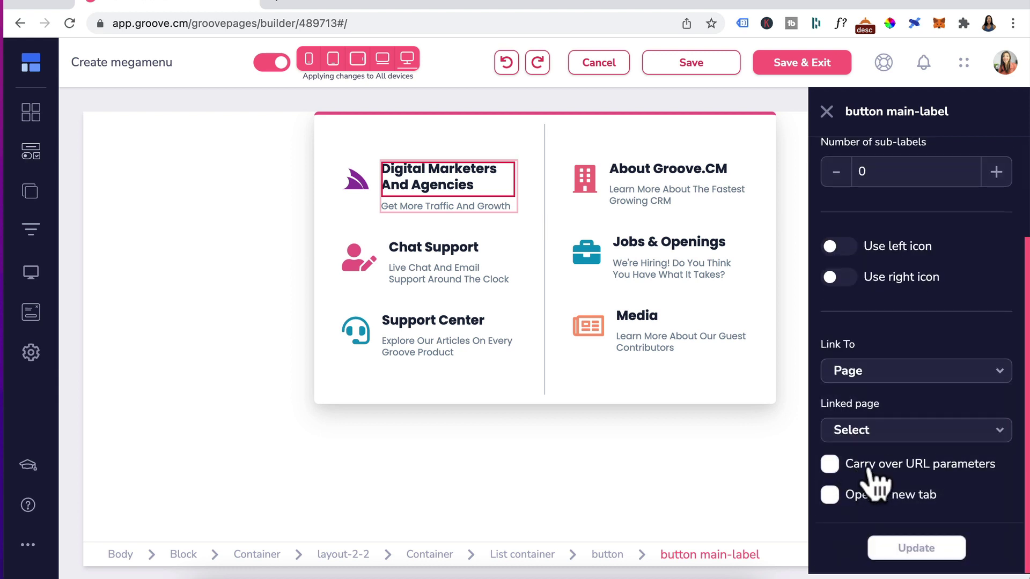
{"action": "left_click", "coordinate": [901, 432]}
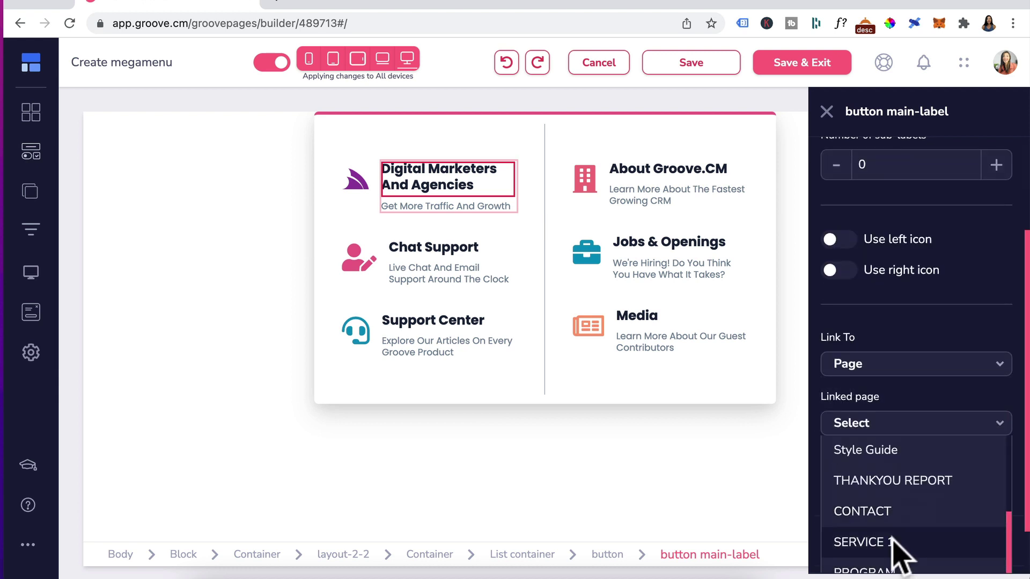
{"action": "left_click", "coordinate": [894, 542]}
{"action": "left_click", "coordinate": [916, 552]}
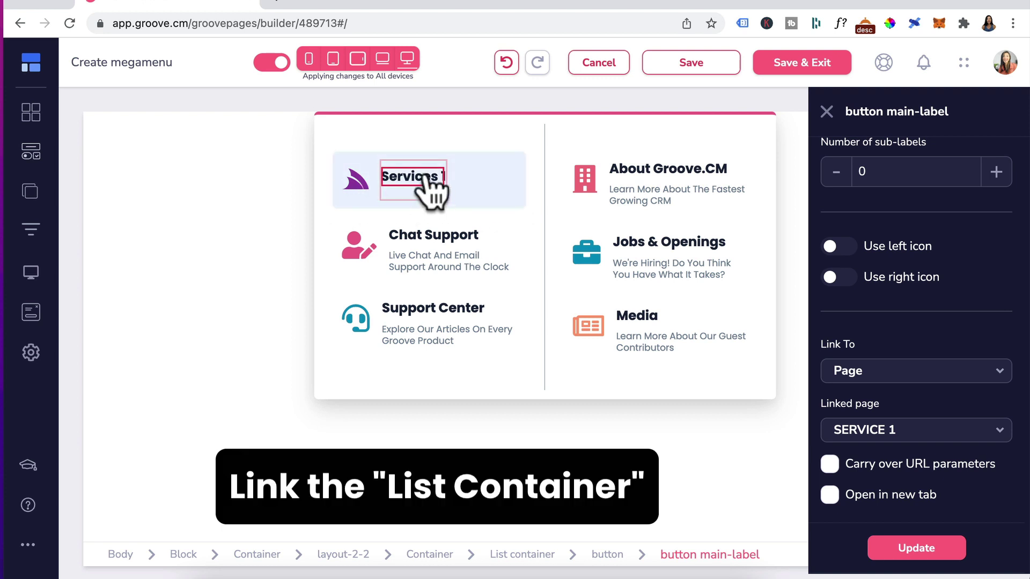
Link the List container around Services 1 to the SERVICE 1 page and apply the update.
{"action": "left_click", "coordinate": [505, 185]}
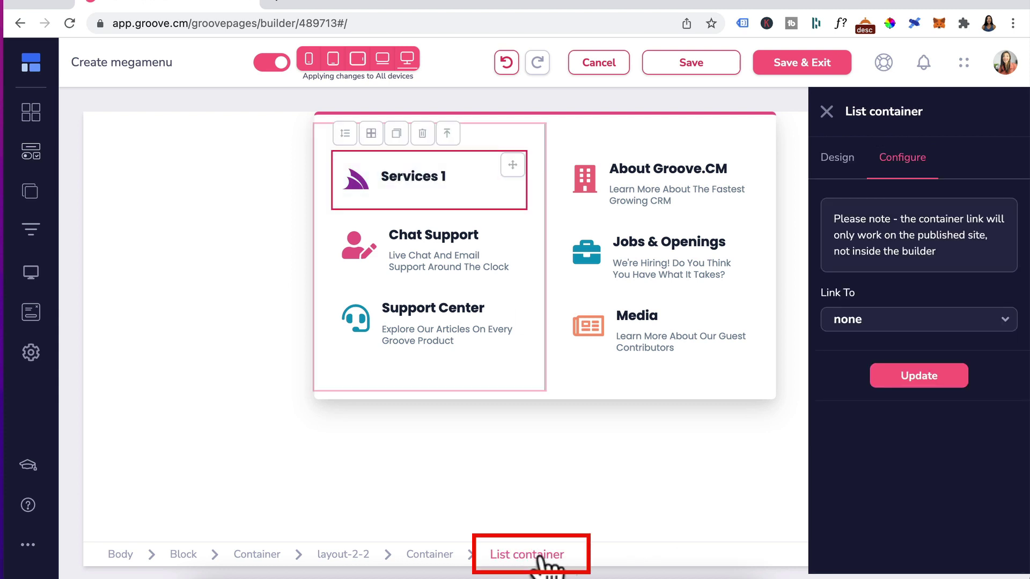
{"action": "left_click", "coordinate": [822, 322]}
{"action": "left_click", "coordinate": [857, 409]}
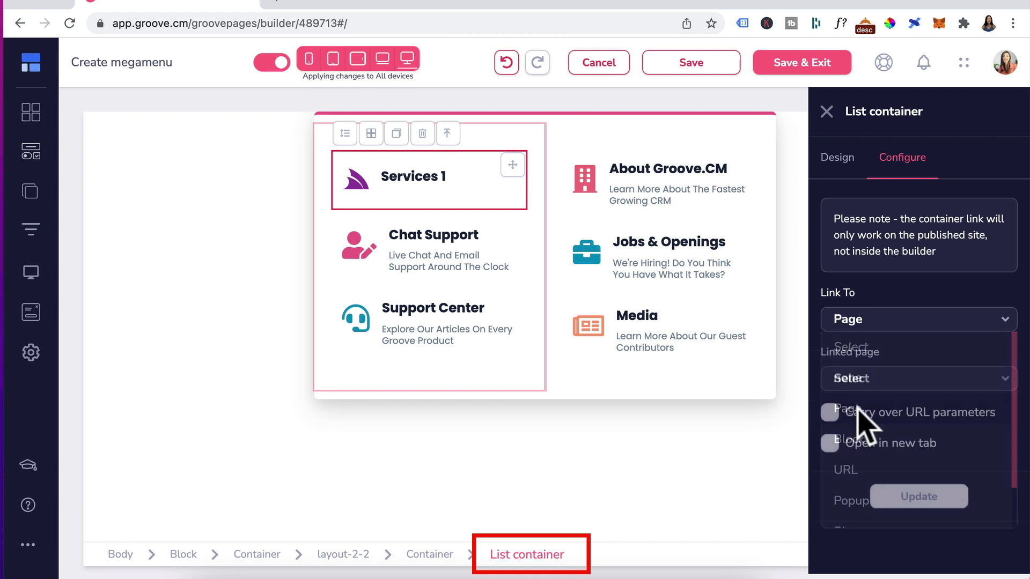
{"action": "left_click", "coordinate": [903, 385]}
{"action": "scroll", "coordinate": [896, 430], "scroll_direction": "down", "scroll_amount": 3}
{"action": "left_click", "coordinate": [883, 498]}
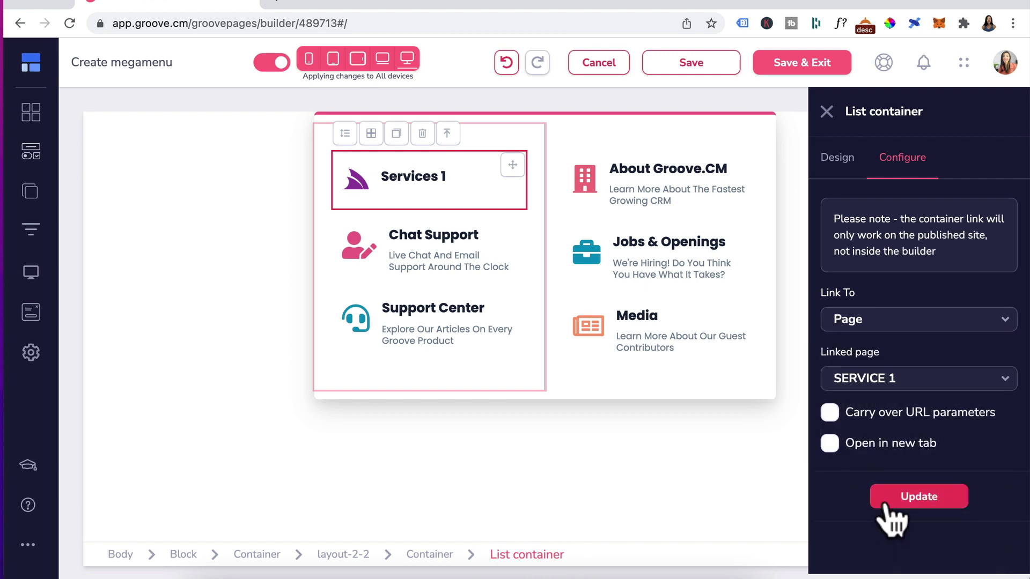
{"action": "left_click", "coordinate": [931, 499]}
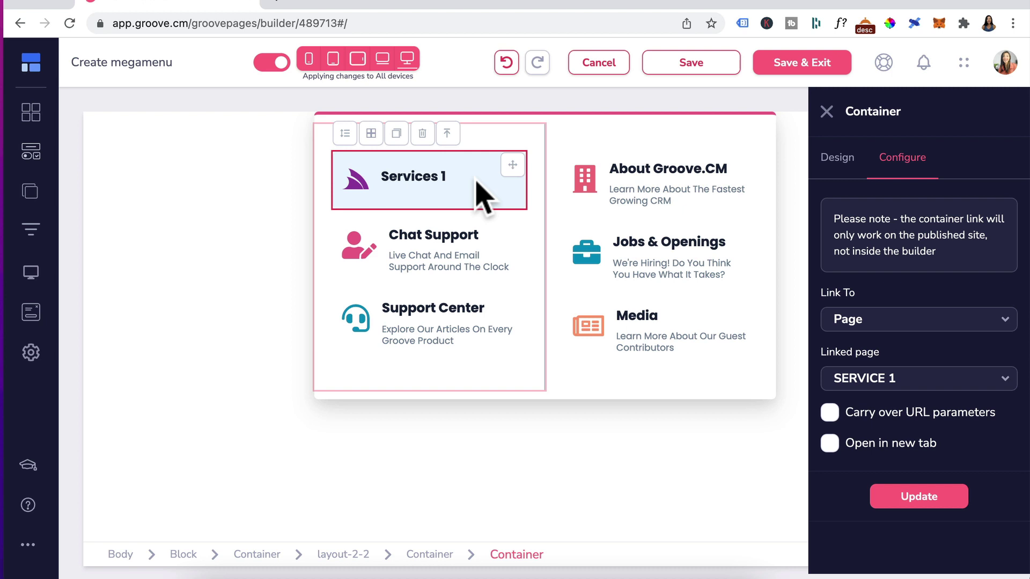
Try a light green background color for the hover state of the container around Services 1.
{"action": "left_click", "coordinate": [505, 182]}
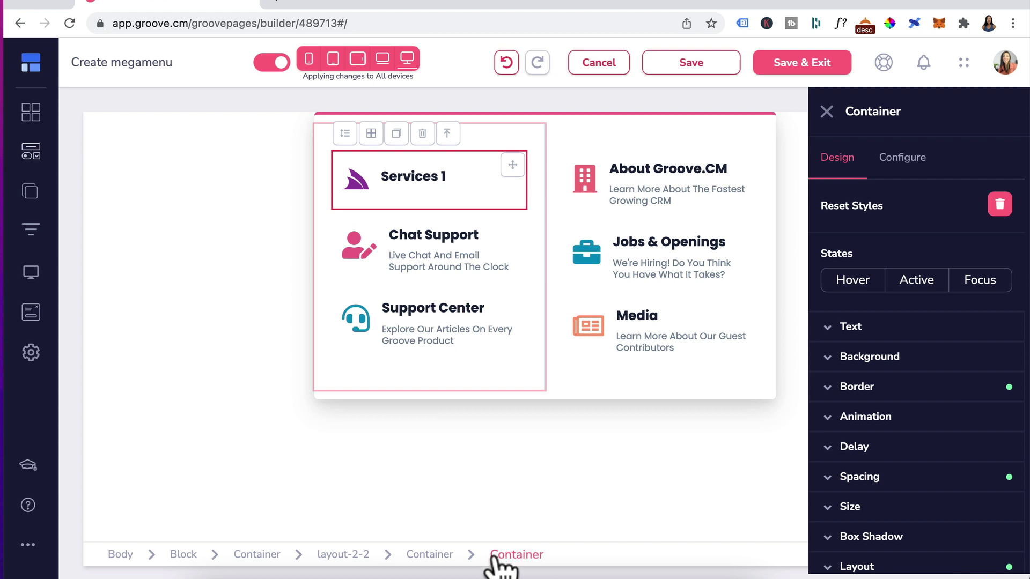
{"action": "left_click", "coordinate": [852, 279]}
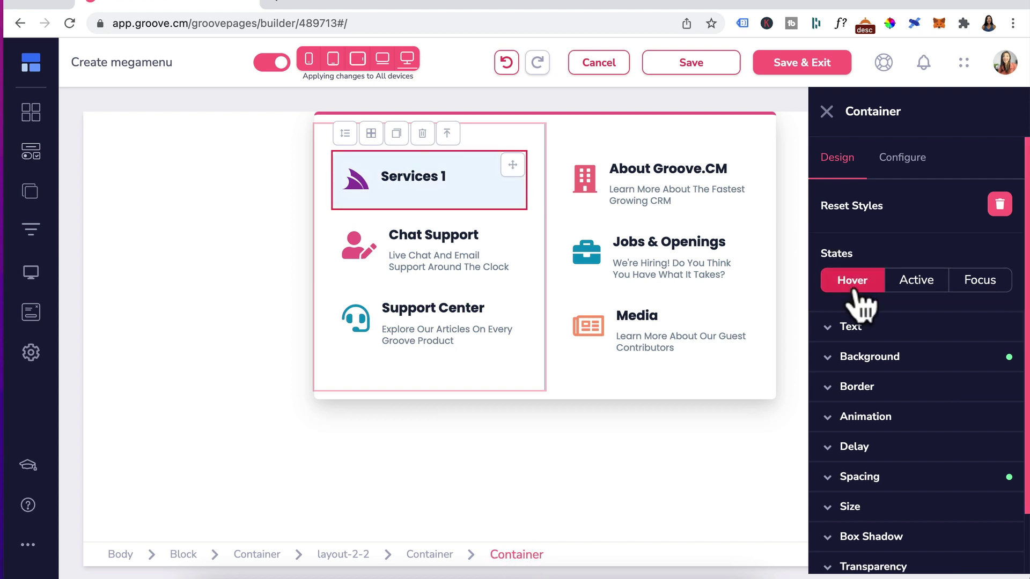
{"action": "left_click", "coordinate": [884, 362]}
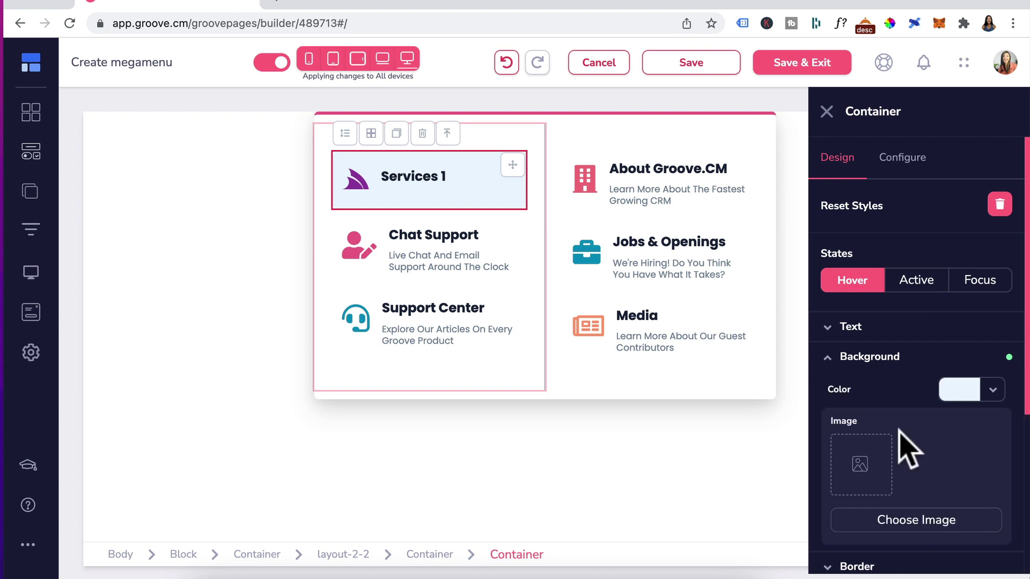
{"action": "scroll", "coordinate": [902, 432], "scroll_direction": "down", "scroll_amount": 2}
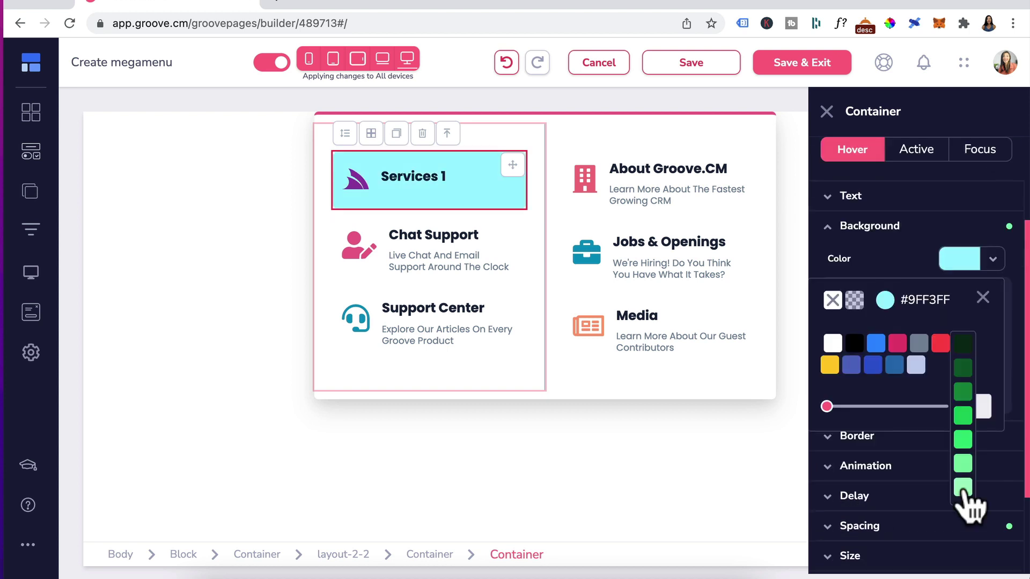
{"action": "left_click", "coordinate": [962, 487]}
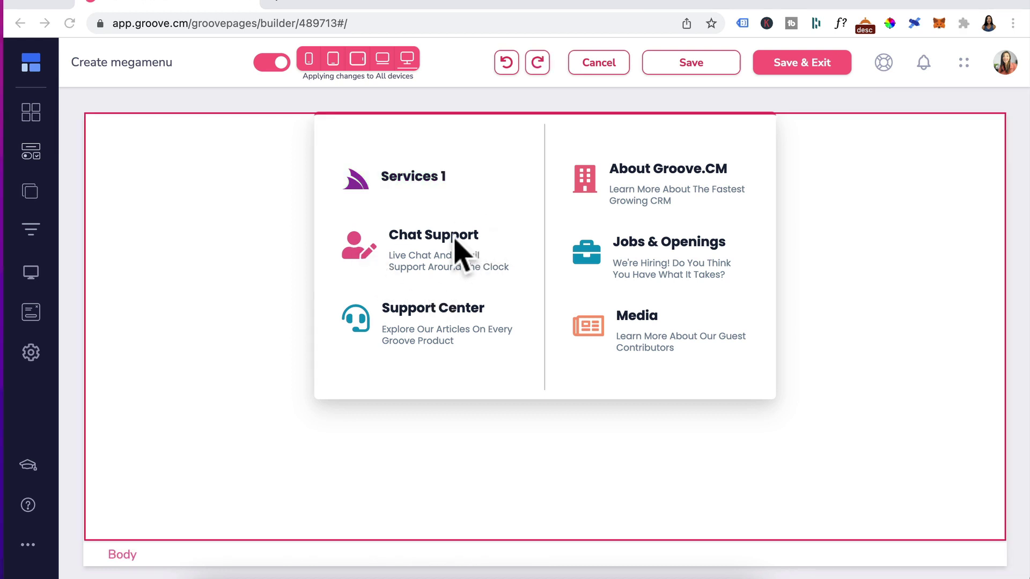
Delete the whole Support Center list container from the megamenu and confirm the deletion.
{"action": "left_click", "coordinate": [486, 318]}
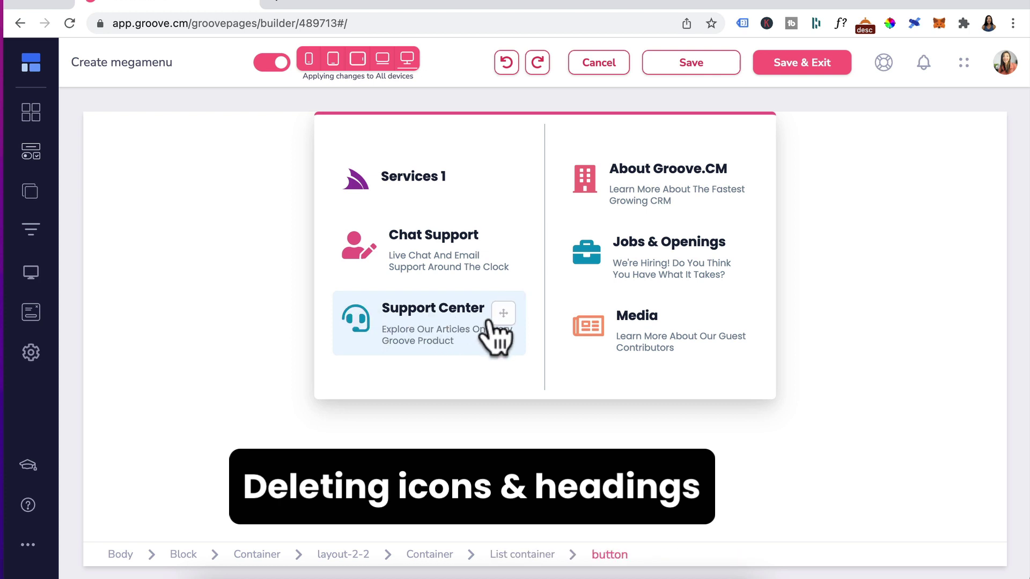
{"action": "left_click", "coordinate": [505, 311]}
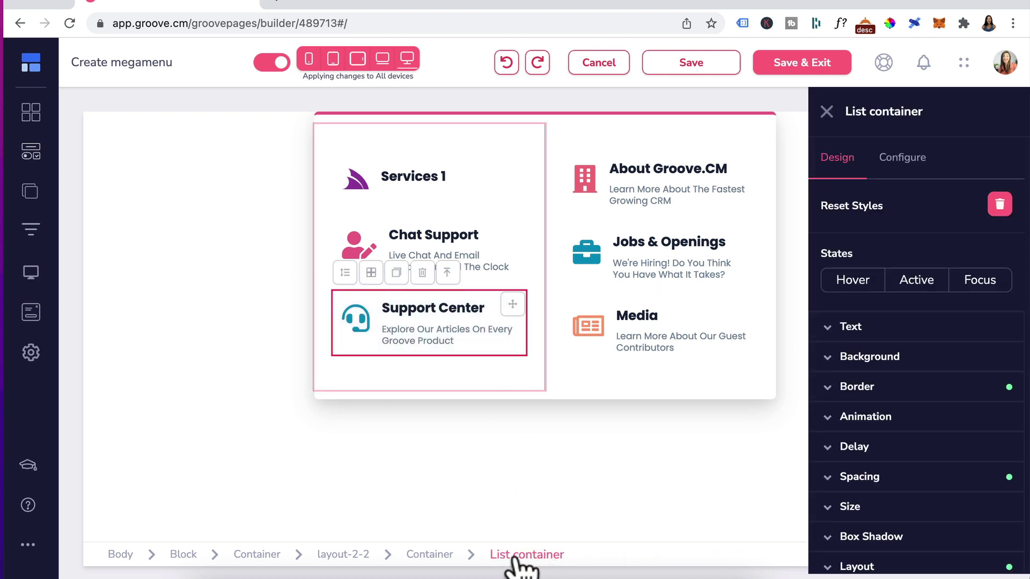
{"action": "left_click", "coordinate": [421, 272]}
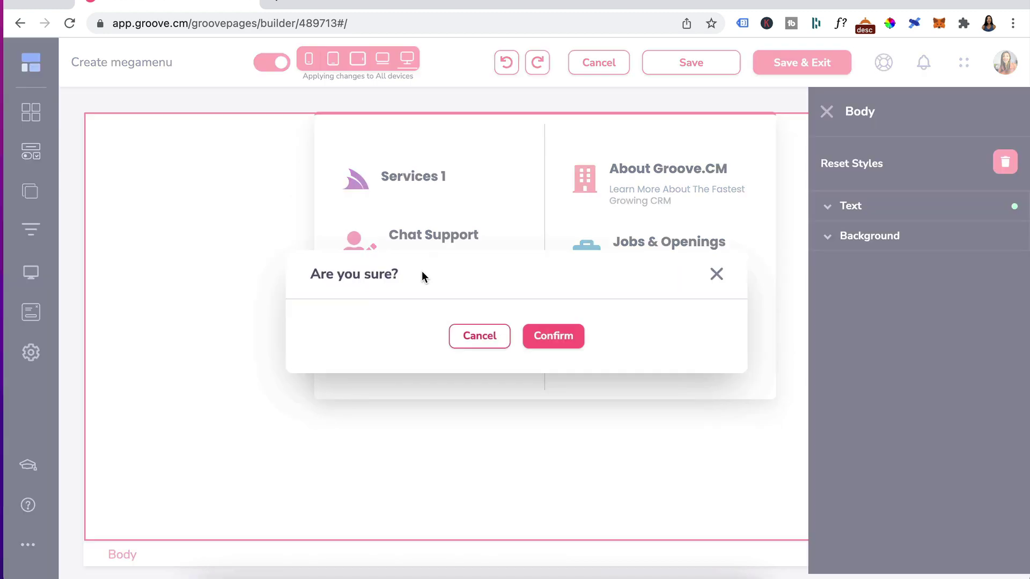
{"action": "left_click", "coordinate": [562, 338]}
Delete the Media list container from the megamenu and confirm the deletion.
{"action": "left_click", "coordinate": [735, 307]}
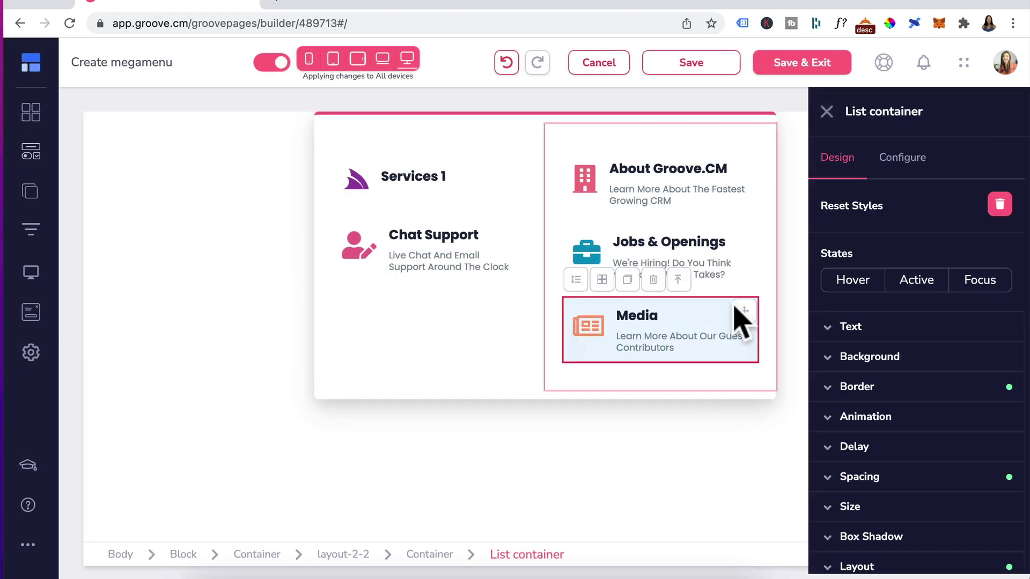
{"action": "left_click", "coordinate": [653, 279]}
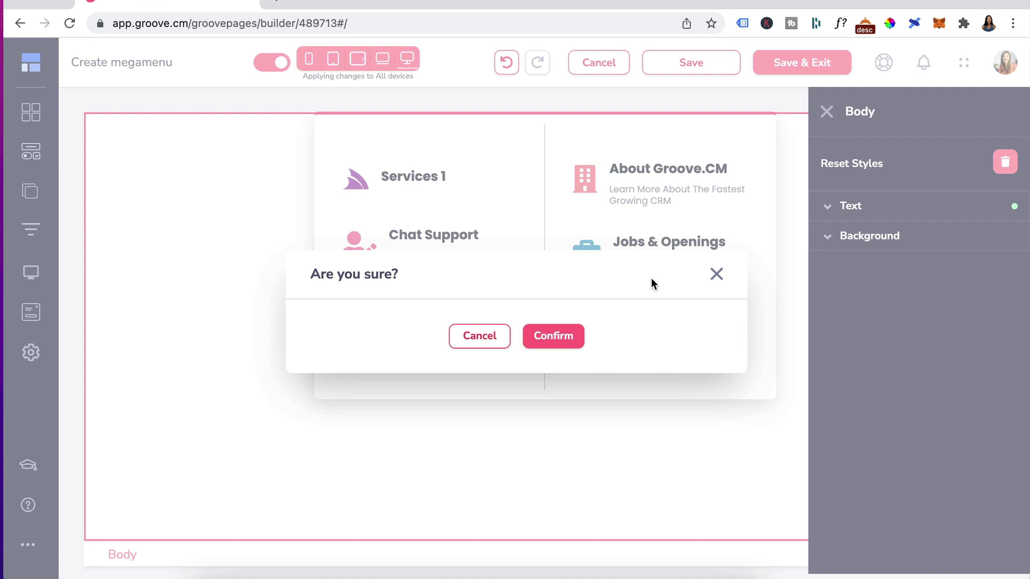
{"action": "left_click", "coordinate": [561, 337]}
Set the megamenu Body's background color to dark #202D3C with the shade slider at 1, and save and exit the megamenu.
{"action": "left_click", "coordinate": [445, 144]}
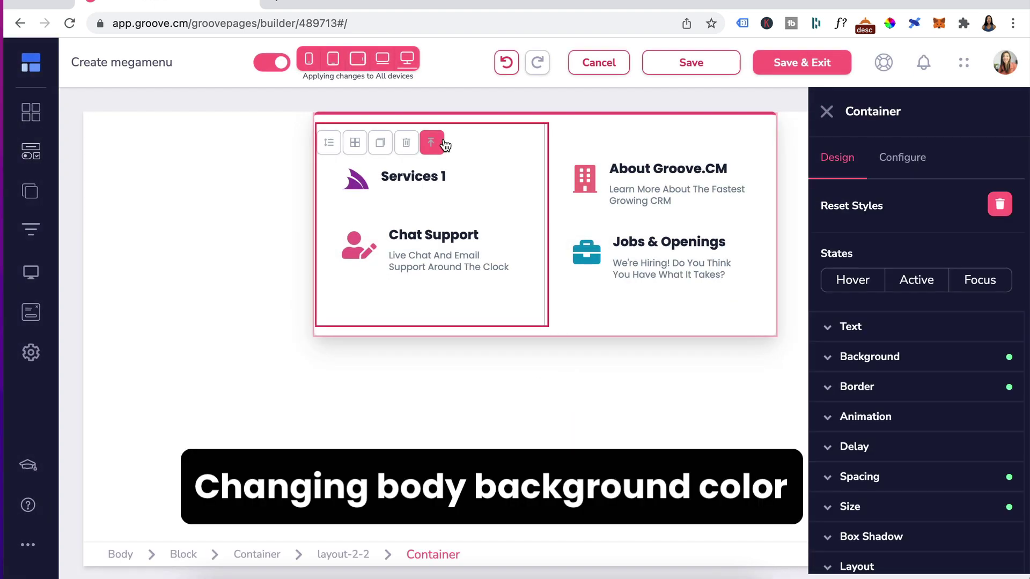
{"action": "left_click", "coordinate": [182, 446]}
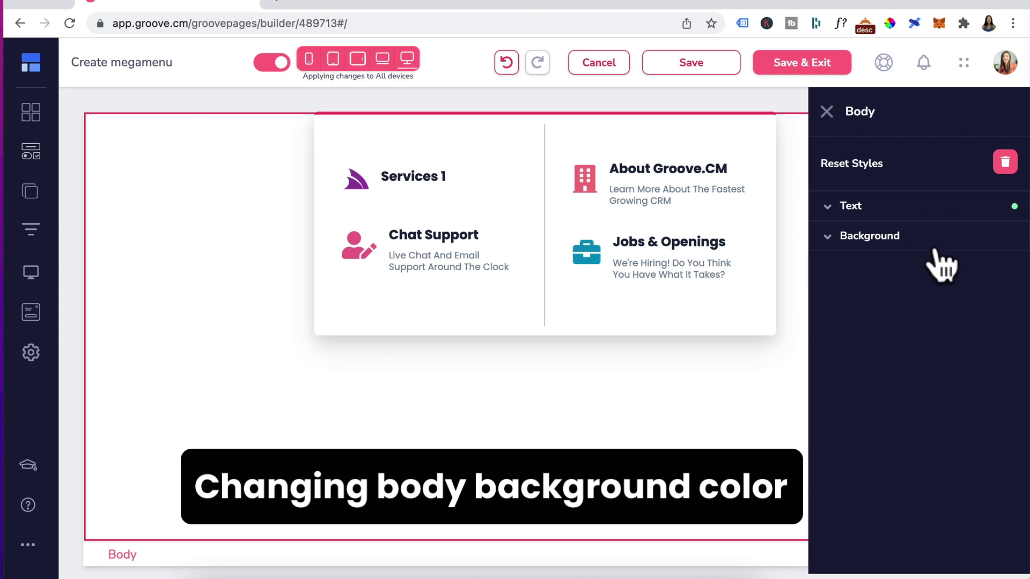
{"action": "left_click", "coordinate": [917, 237]}
{"action": "left_click", "coordinate": [958, 271]}
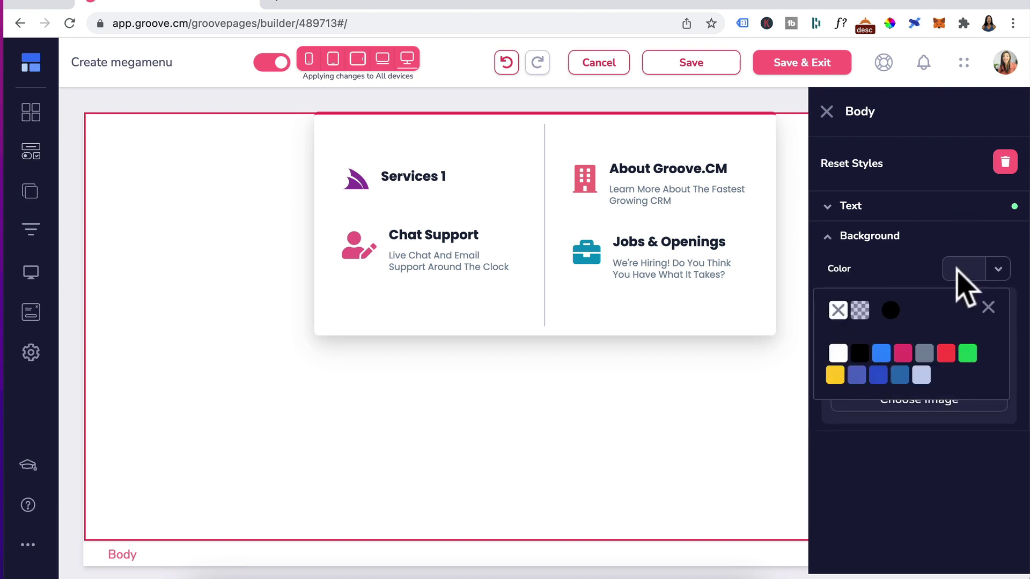
{"action": "mouse_move", "coordinate": [926, 356]}
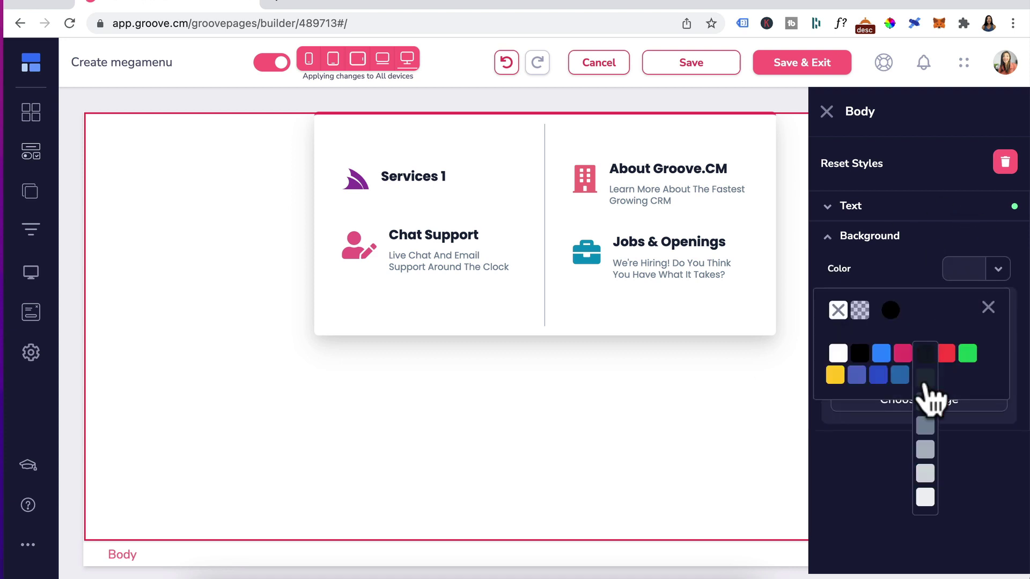
{"action": "left_click", "coordinate": [924, 382]}
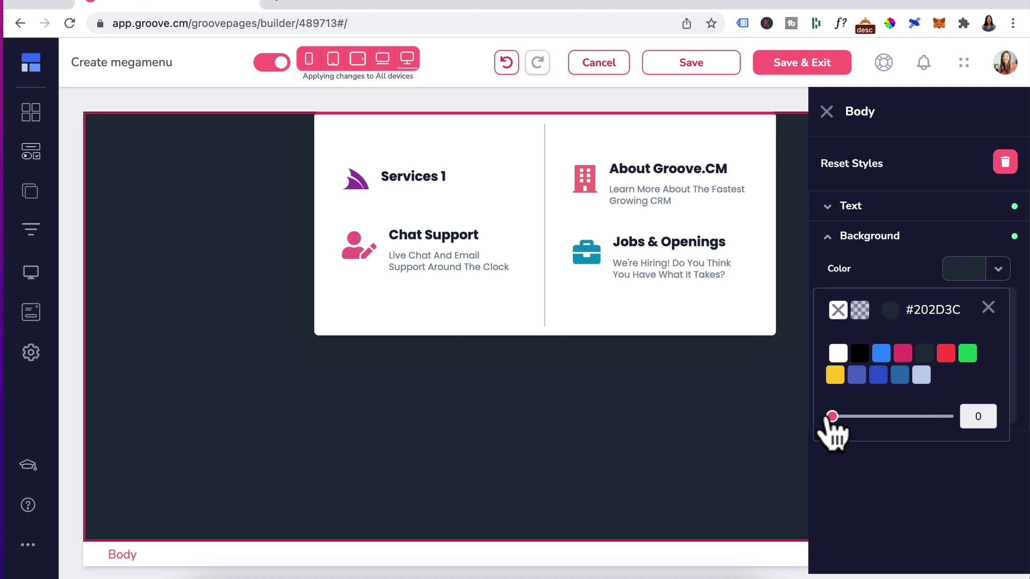
{"action": "left_click_drag", "start_coordinate": [832, 417], "coordinate": [844, 417]}
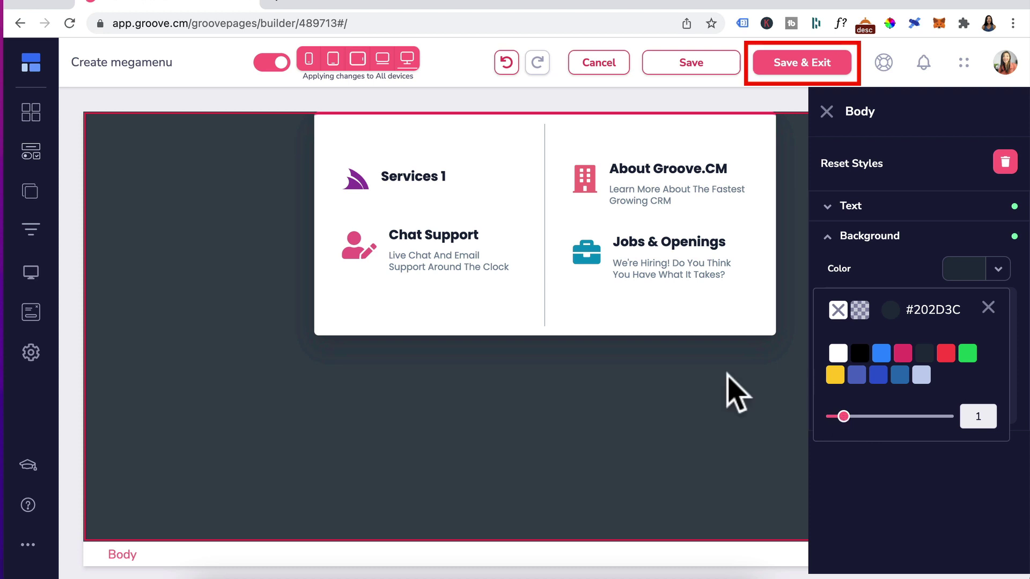
{"action": "left_click", "coordinate": [787, 63]}
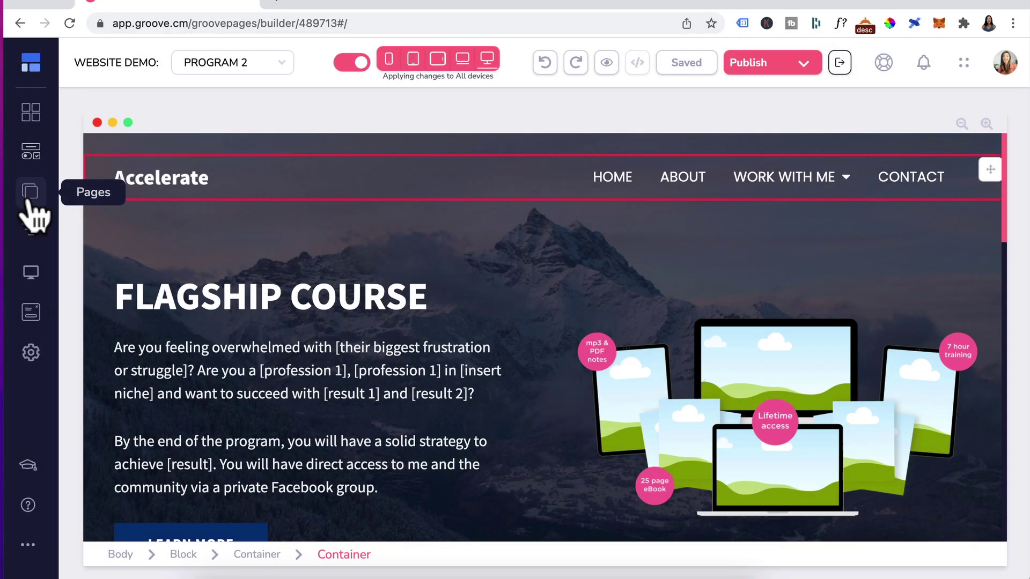
Open the WORK WITH ME page's megamenu for editing, examine its deactivation and delete options, and save and exit.
{"action": "left_click", "coordinate": [29, 194]}
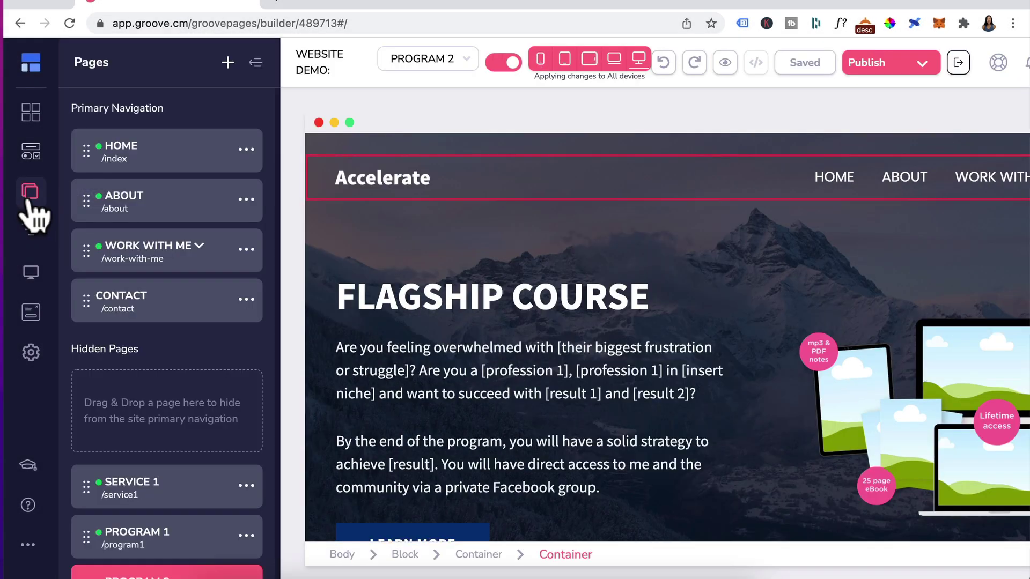
{"action": "left_click", "coordinate": [247, 250]}
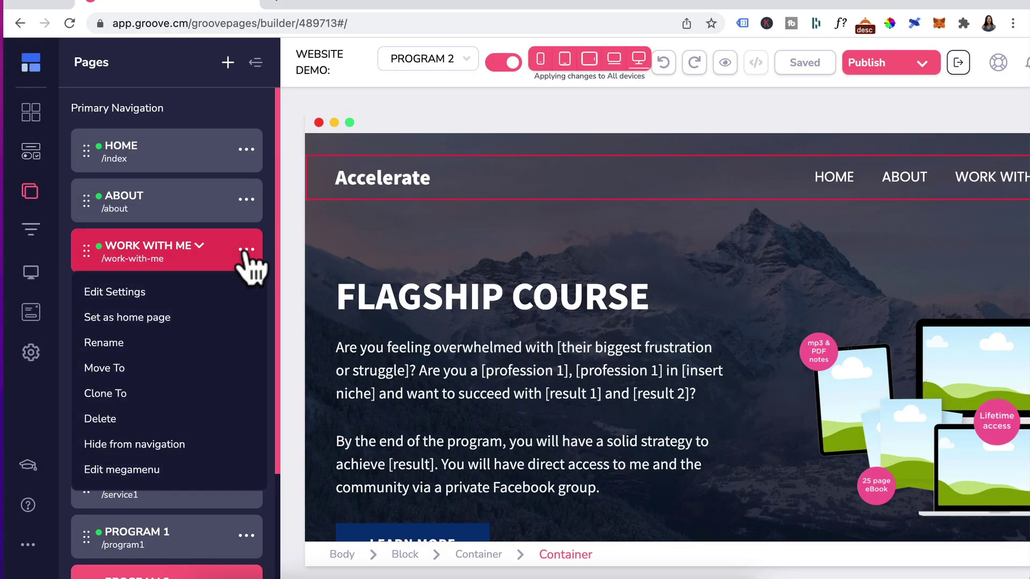
{"action": "left_click", "coordinate": [132, 467]}
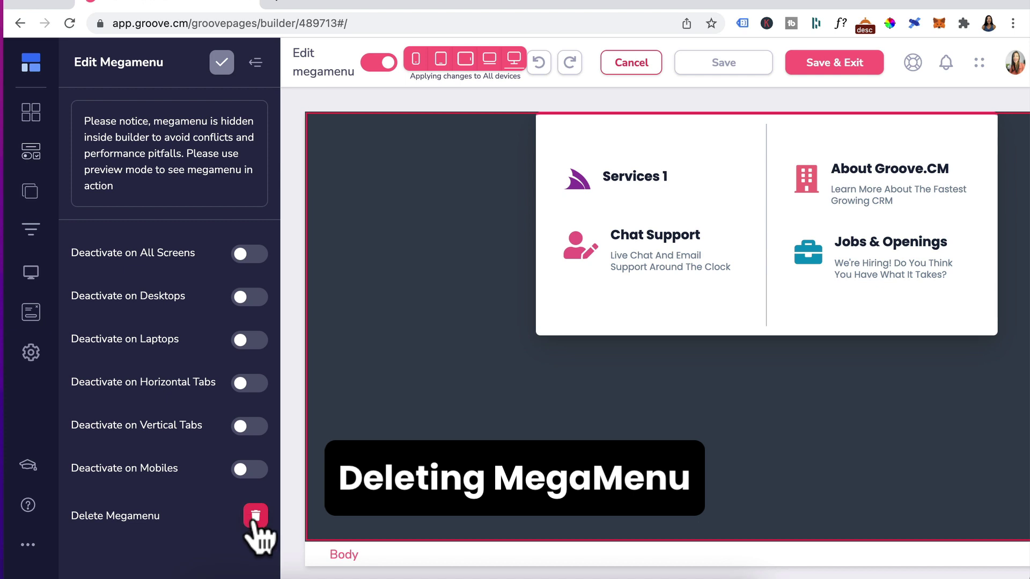
{"action": "left_click", "coordinate": [824, 65]}
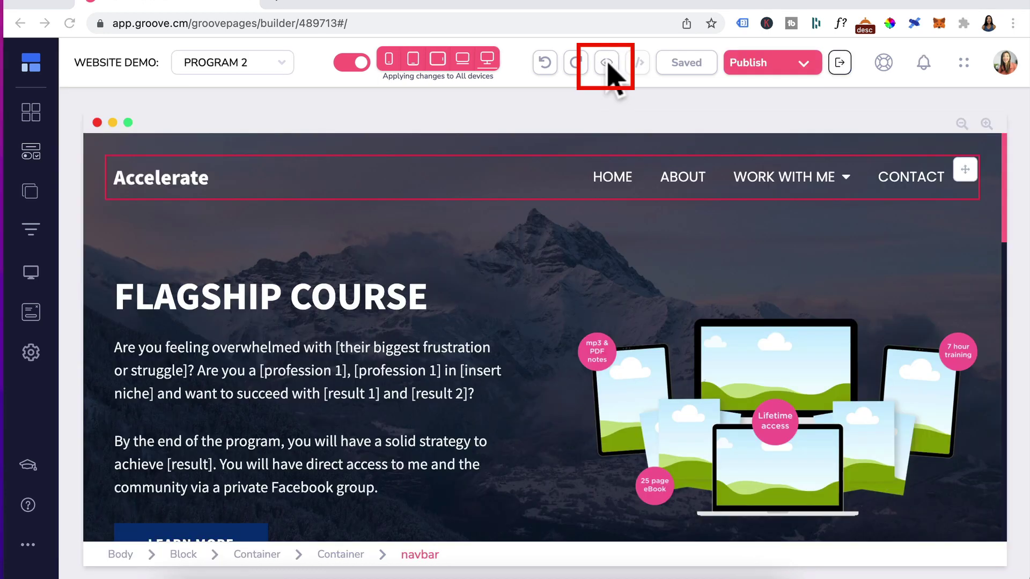
Preview the PROGRAM 2 page and display the megamenu under WORK WITH ME.
{"action": "left_click", "coordinate": [607, 63]}
{"action": "mouse_move", "coordinate": [807, 100]}
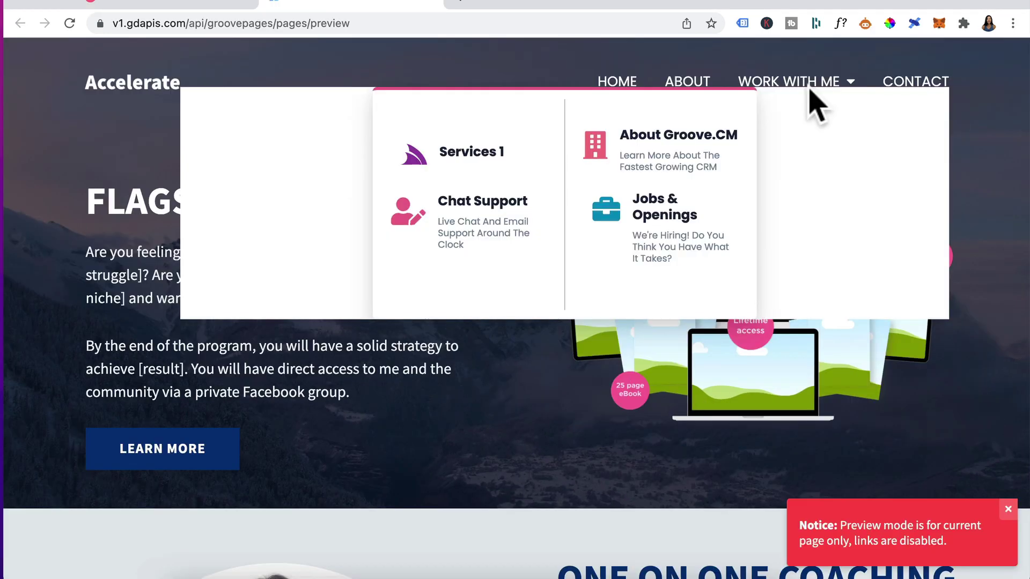